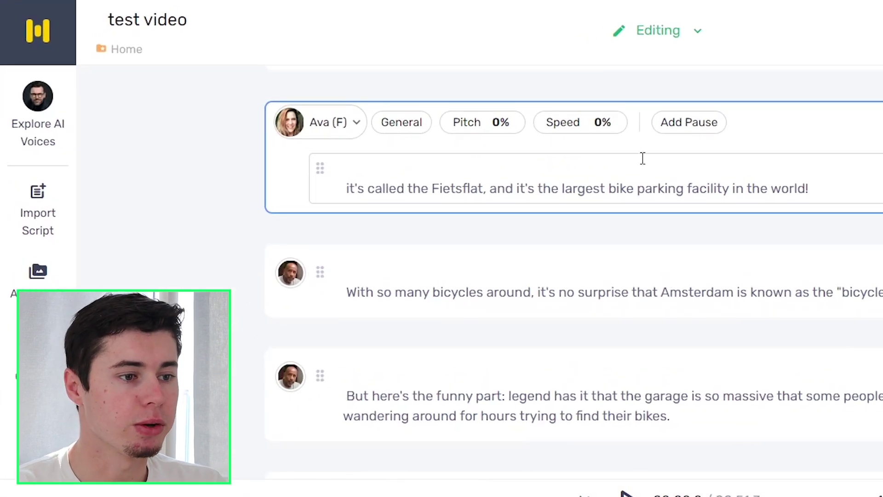
# Review the Amsterdam script blocks, then launch Voice Changer to upload a file.
pyautogui.scroll(-3, 698, 144)
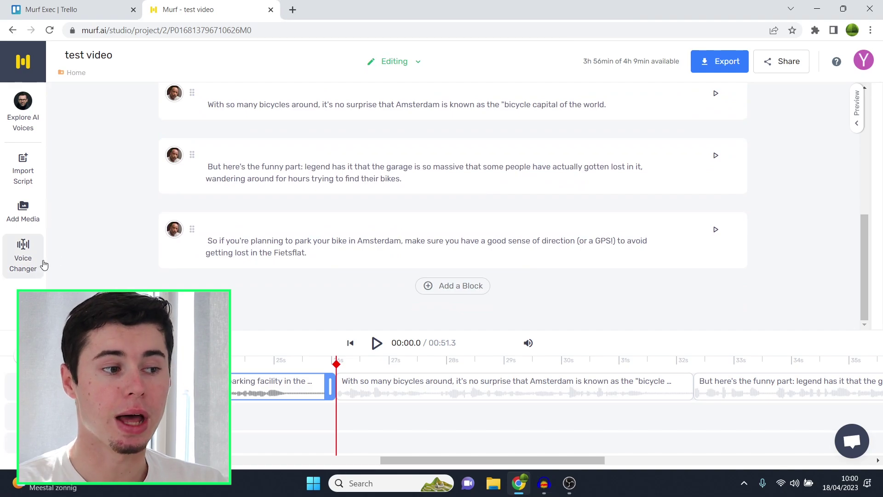
pyautogui.scroll(3, 487, 230)
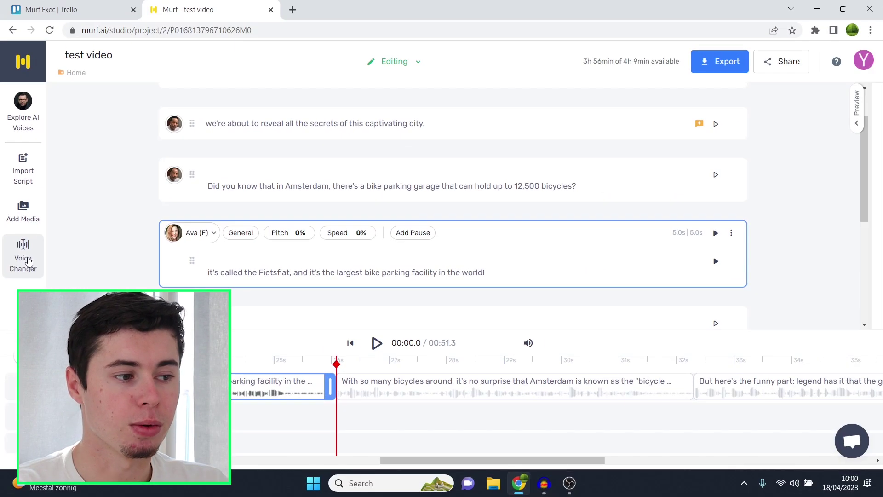
pyautogui.click(28, 262)
# Upload the 'how to remove pictory watermark' video from the Downloads folder.
pyautogui.click(435, 289)
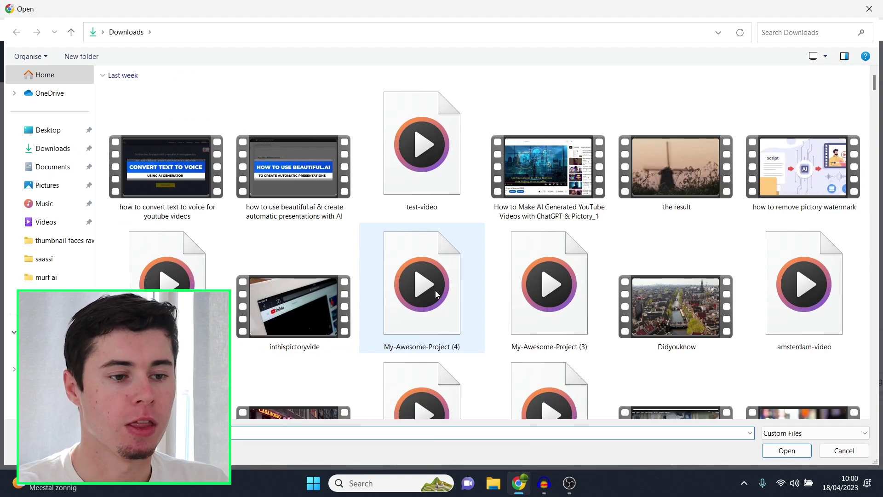
pyautogui.click(783, 209)
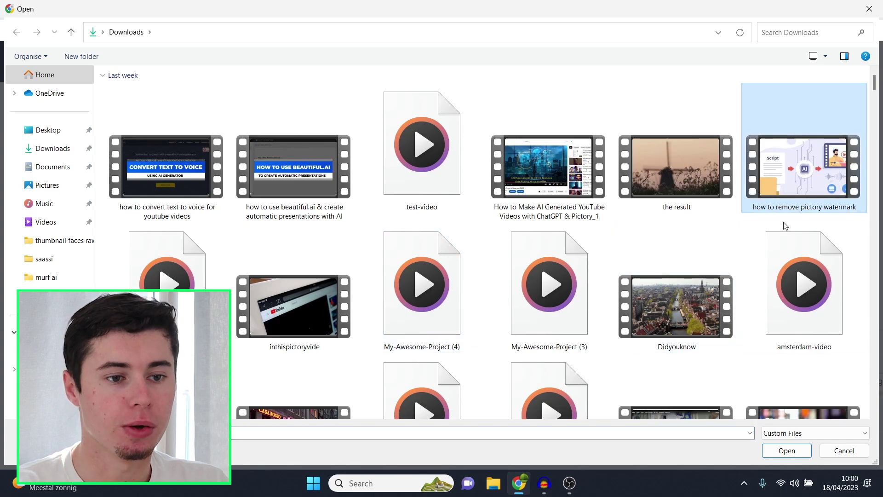
pyautogui.click(787, 450)
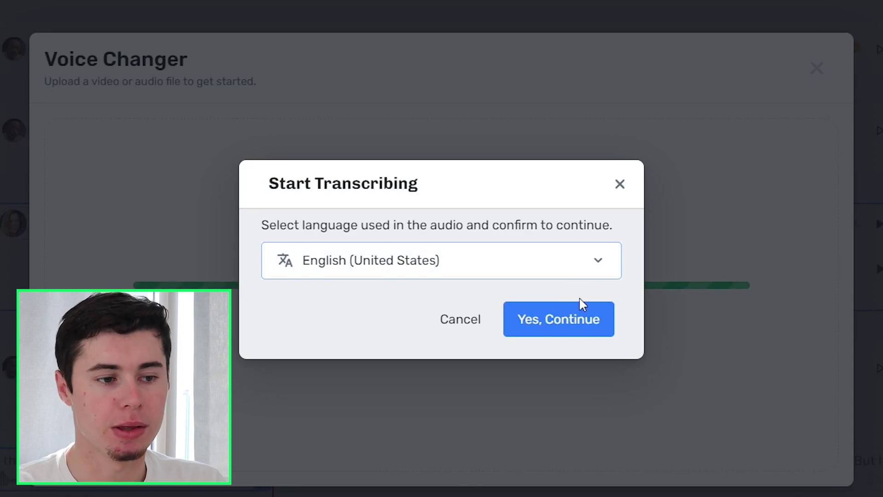
# Start transcribing the uploaded video in English (United States).
pyautogui.click(577, 323)
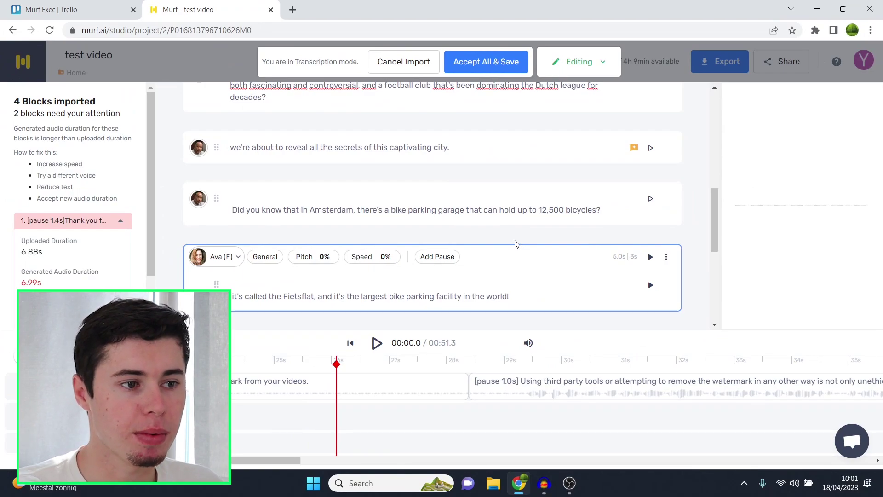
# Accept All & Save the imported watermark-script blocks and confirm with Okay.
pyautogui.scroll(10, 515, 244)
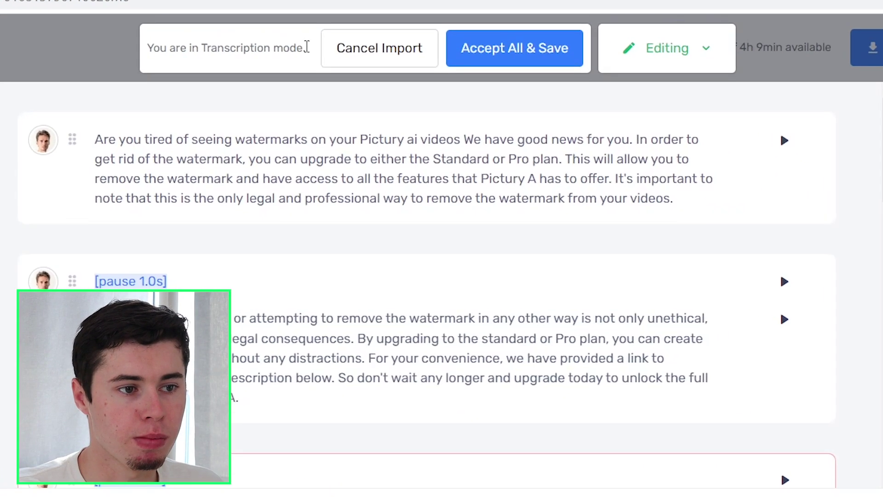
pyautogui.click(506, 44)
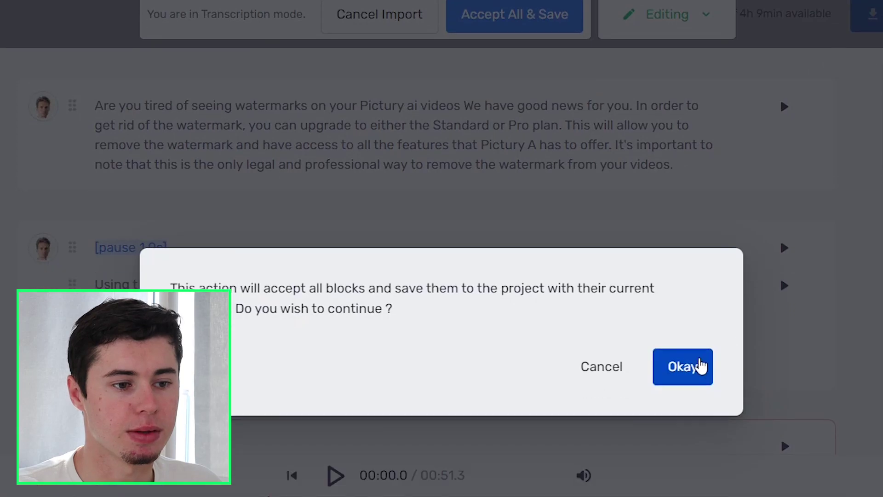
pyautogui.click(699, 367)
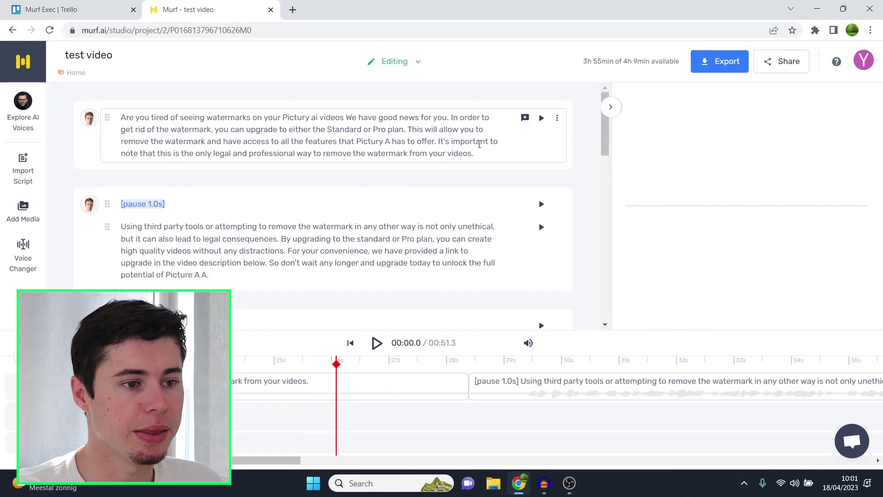
# Split the 'Using third party…' paragraph after 'not only unethical,' and open the first block's voices.
pyautogui.scroll(-10, 479, 144)
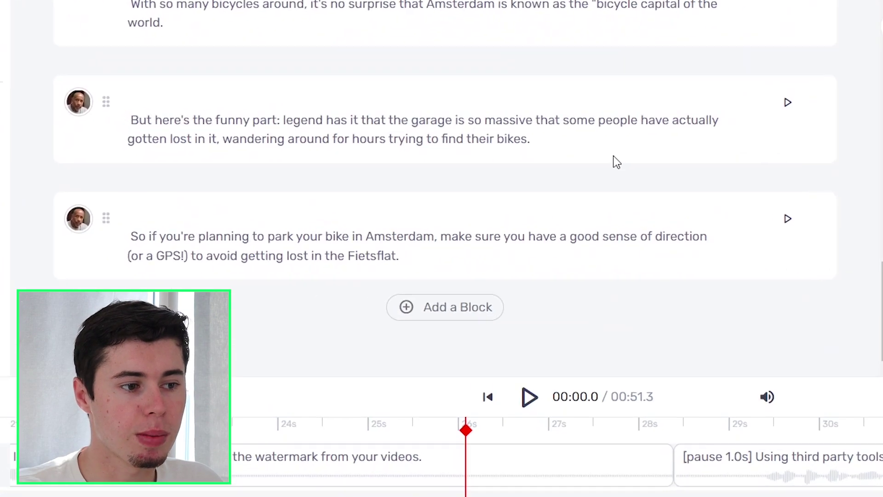
pyautogui.scroll(5, 613, 156)
pyautogui.scroll(5, 615, 151)
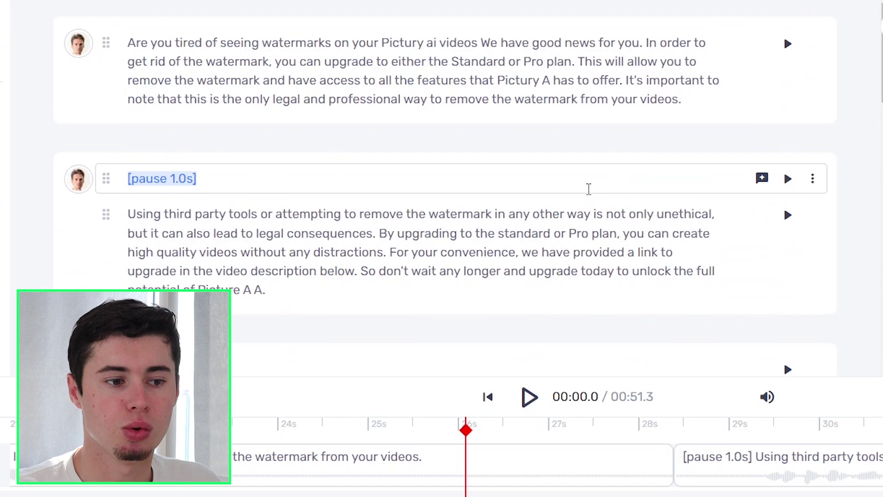
pyautogui.click(720, 217)
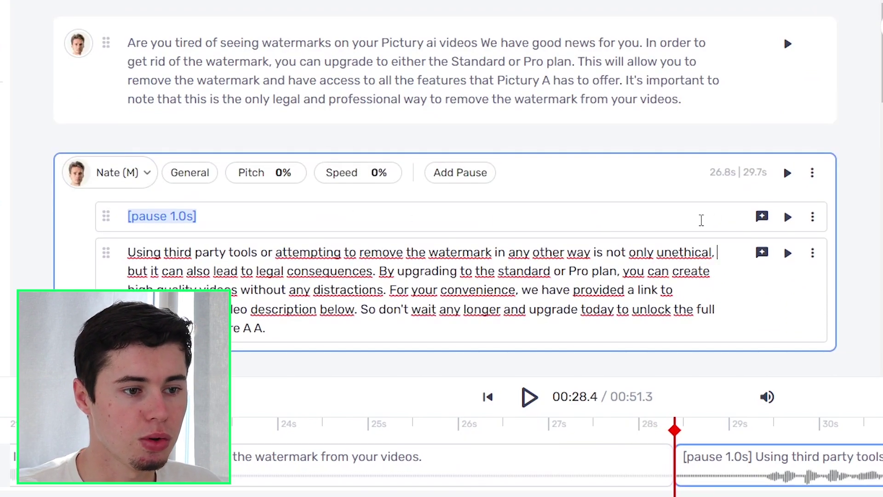
pyautogui.scroll(-2, 725, 251)
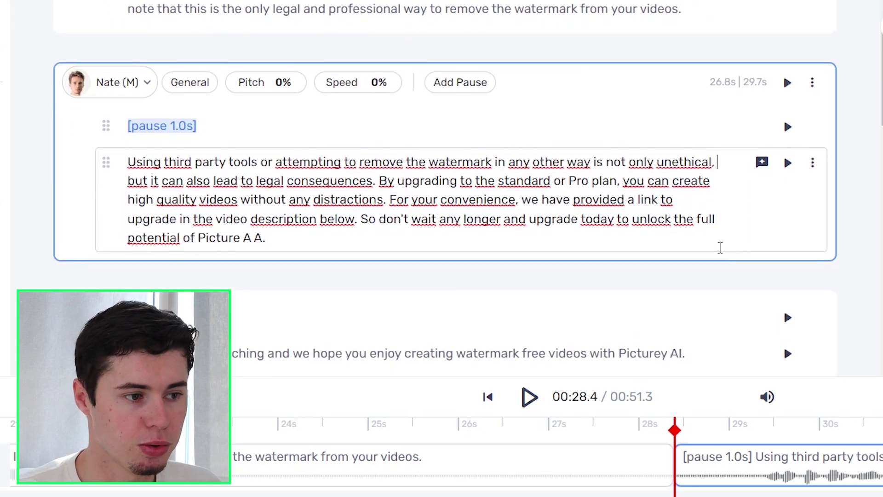
pyautogui.press('Return')
pyautogui.press('Return')
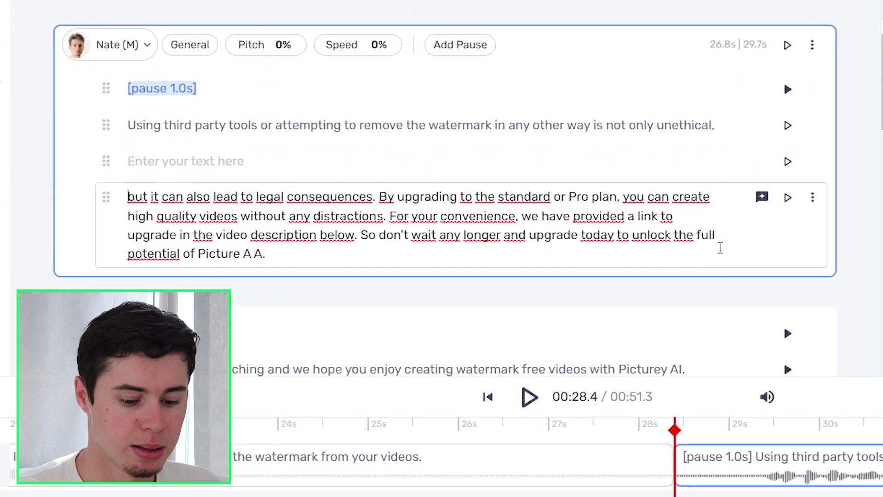
pyautogui.press('BackSpace')
pyautogui.scroll(3, 693, 170)
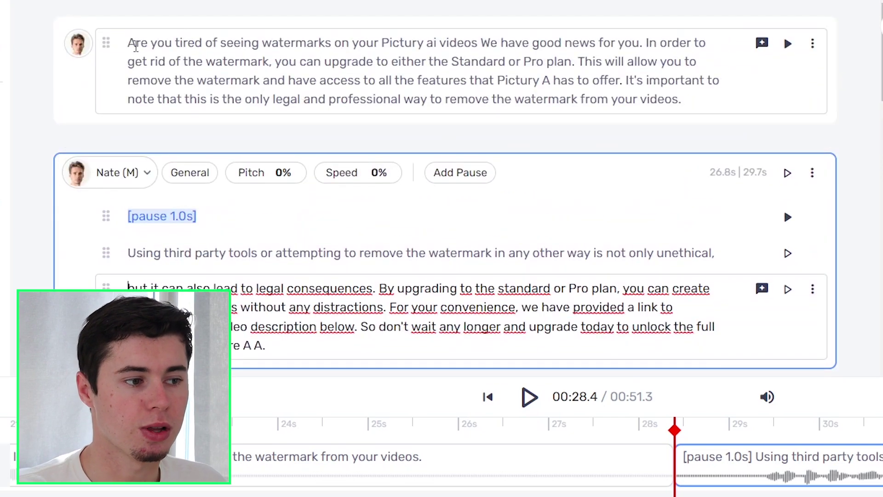
pyautogui.click(74, 45)
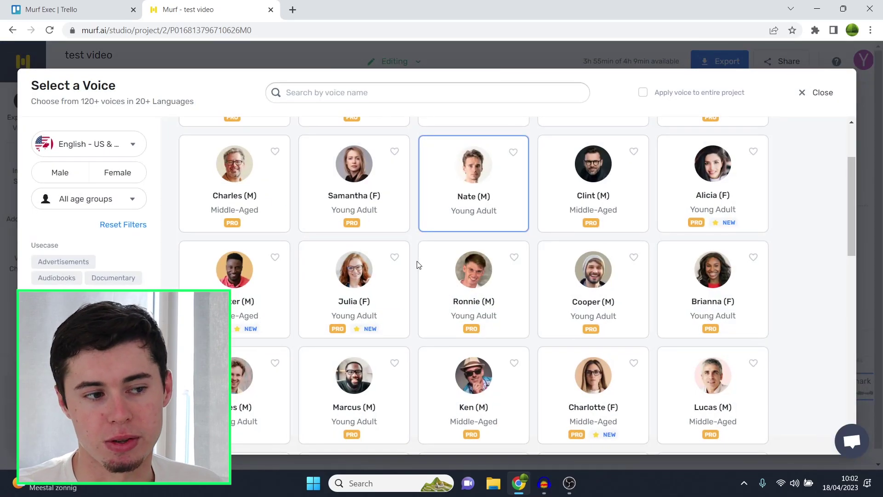
# Change the first block's voice from Nate (M) to Rachel (F).
pyautogui.scroll(2, 418, 265)
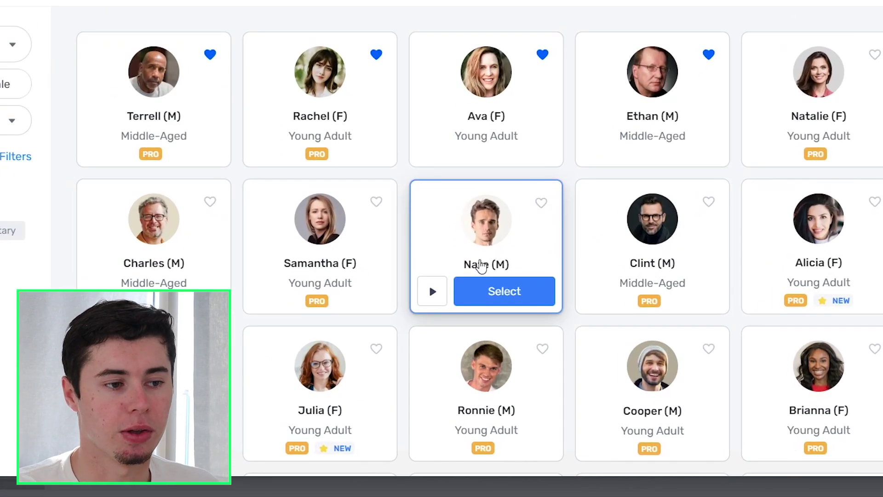
pyautogui.click(328, 151)
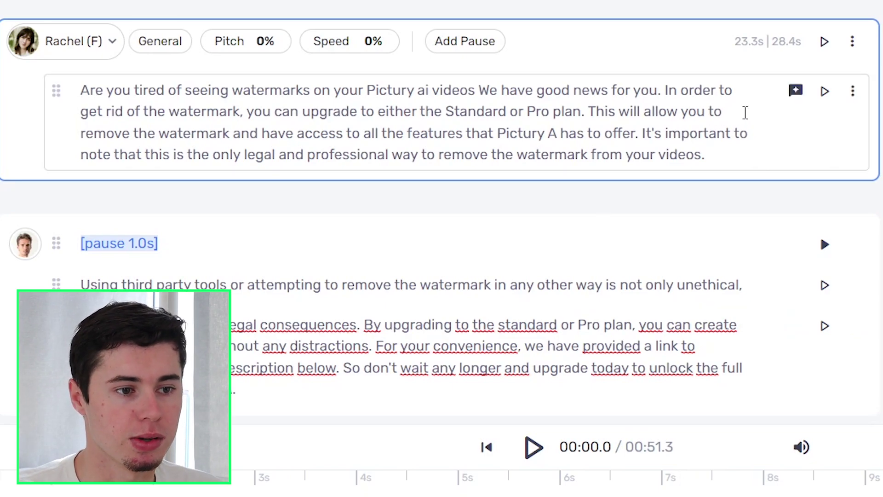
# Split Rachel's block after 'good news for you.' and before 'This will allow' into three sentences.
pyautogui.click(663, 90)
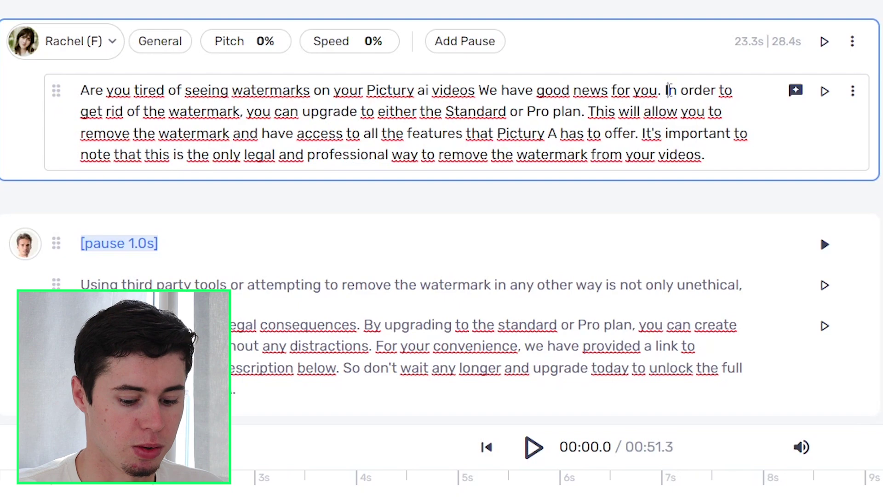
pyautogui.press('Return')
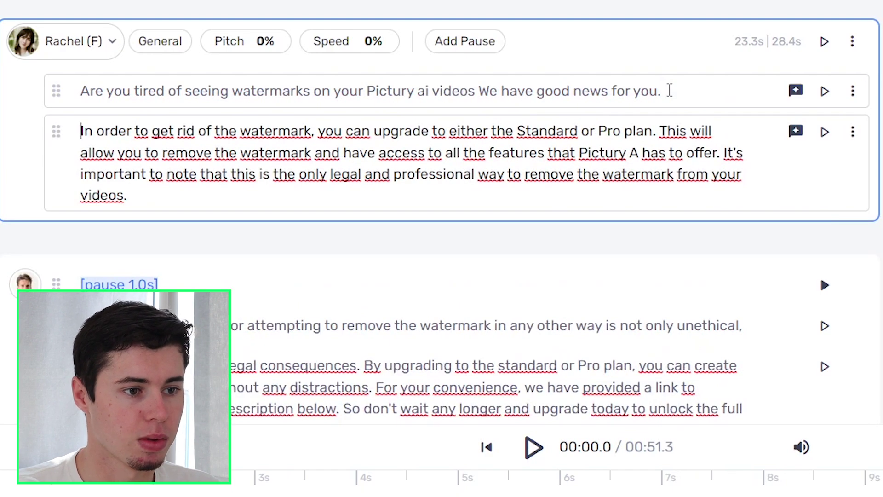
pyautogui.click(661, 129)
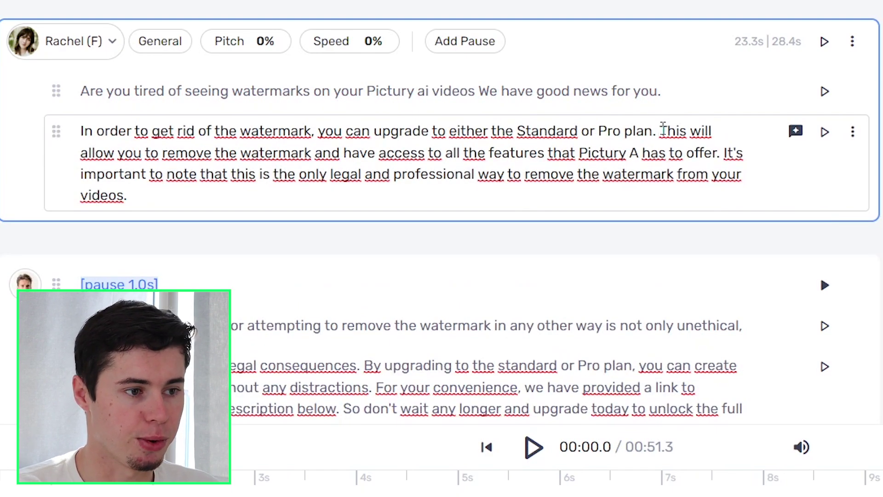
pyautogui.press('Return')
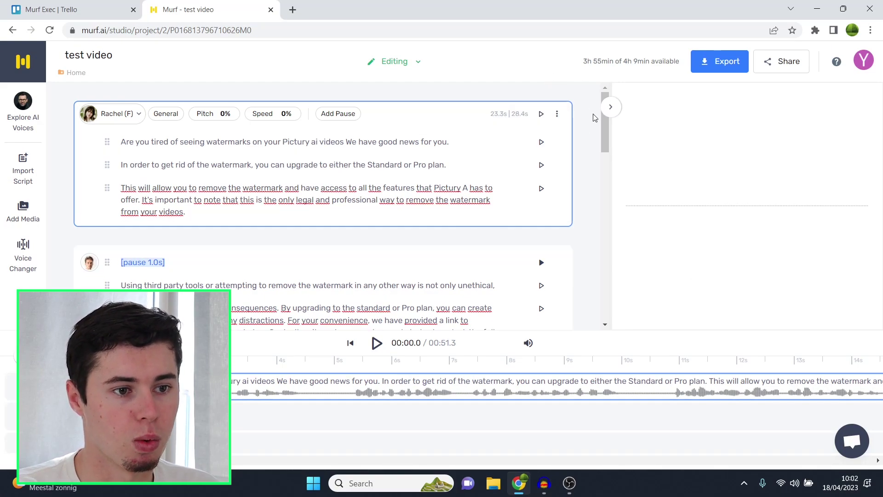
# Generate the first sentence's audio, add a comma after 'videos', regenerate and preview it.
pyautogui.click(611, 106)
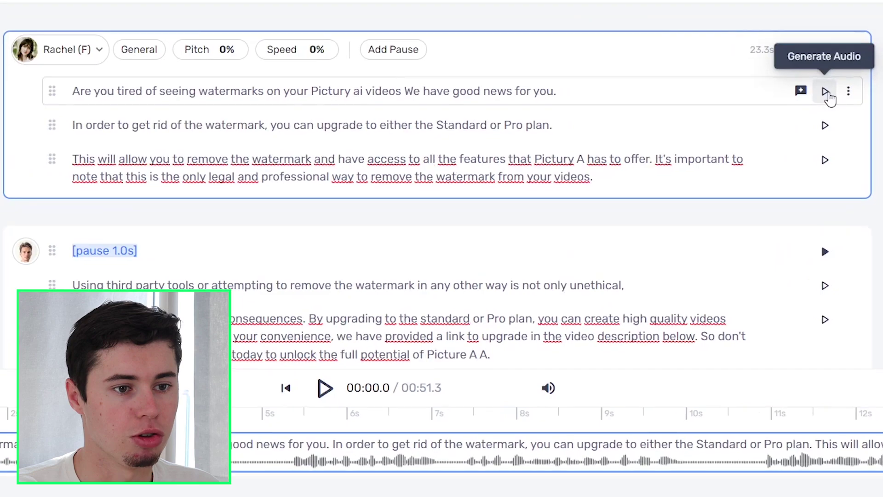
pyautogui.click(827, 94)
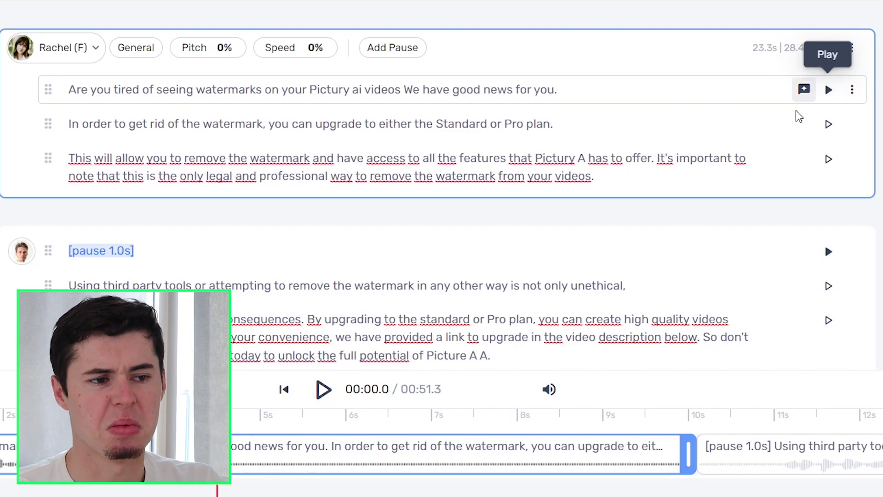
pyautogui.click(402, 90)
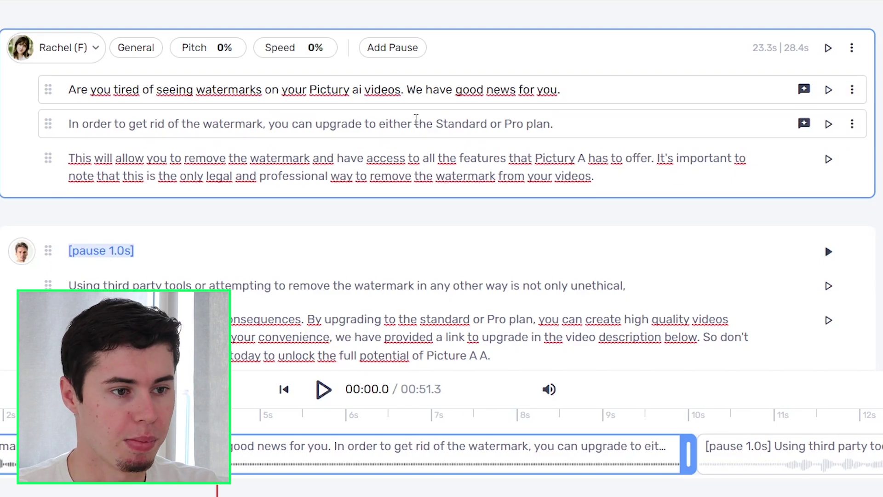
pyautogui.write(',')
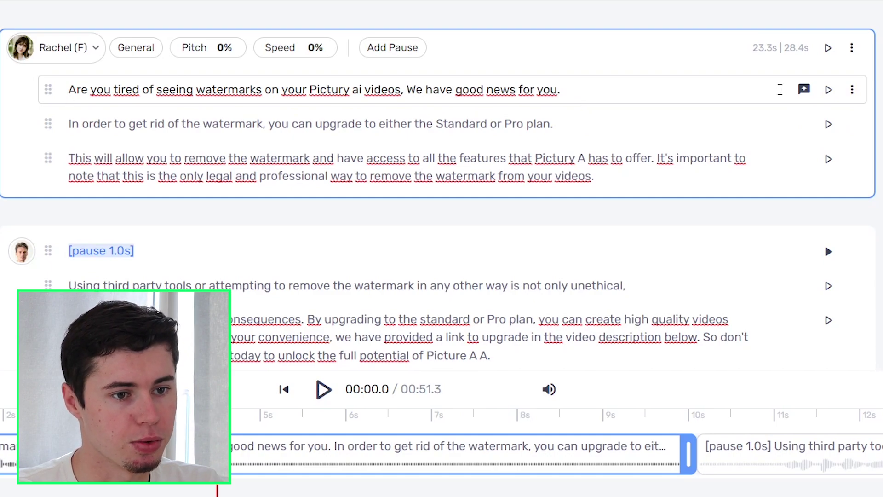
pyautogui.click(829, 90)
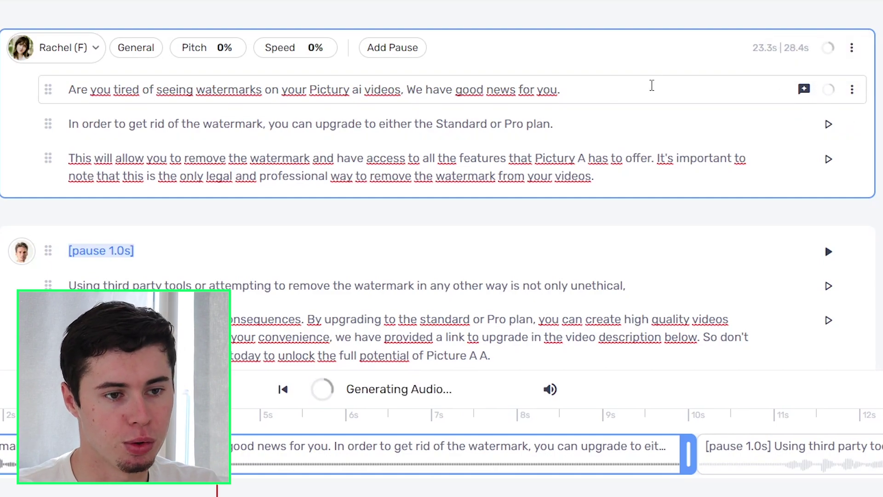
pyautogui.click(831, 96)
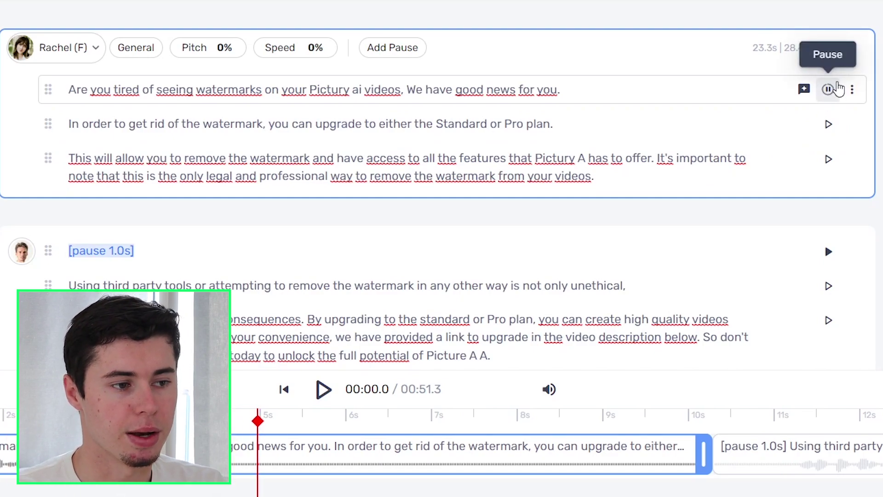
pyautogui.click(828, 89)
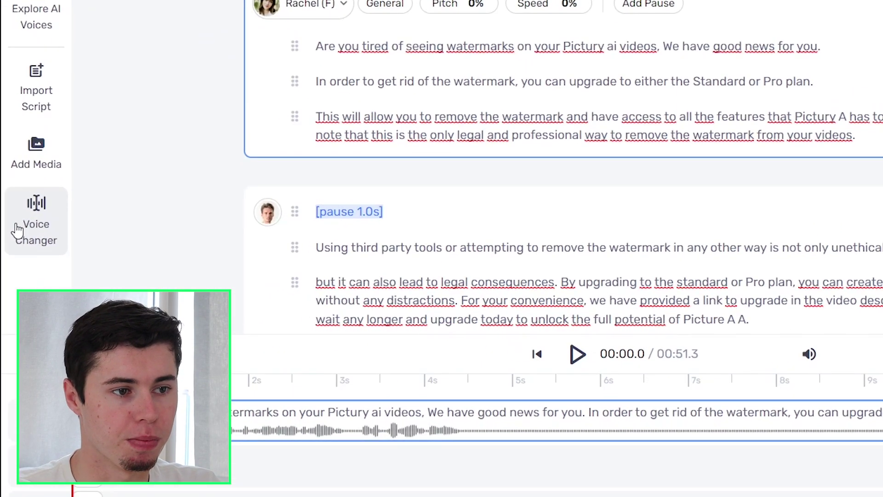
pyautogui.click(20, 201)
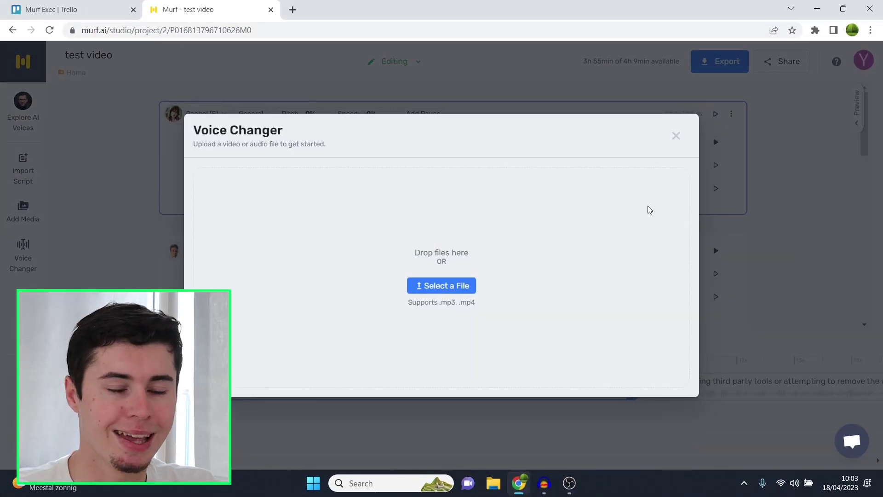
pyautogui.click(675, 137)
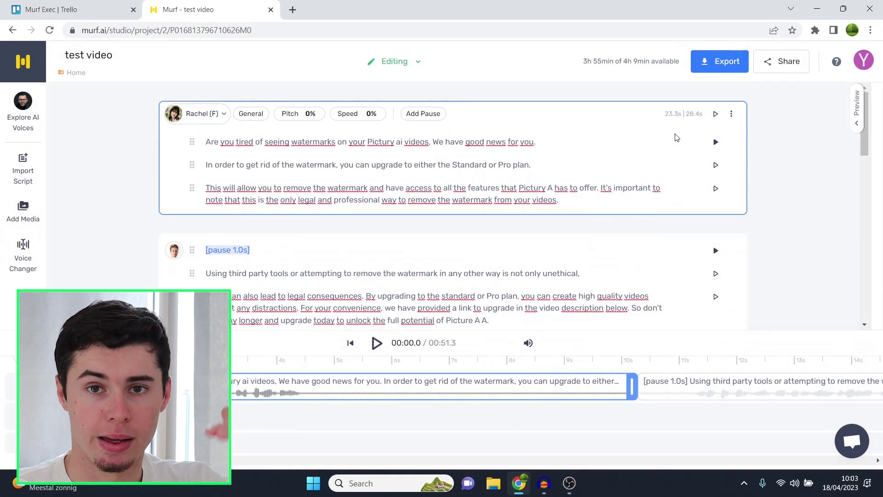